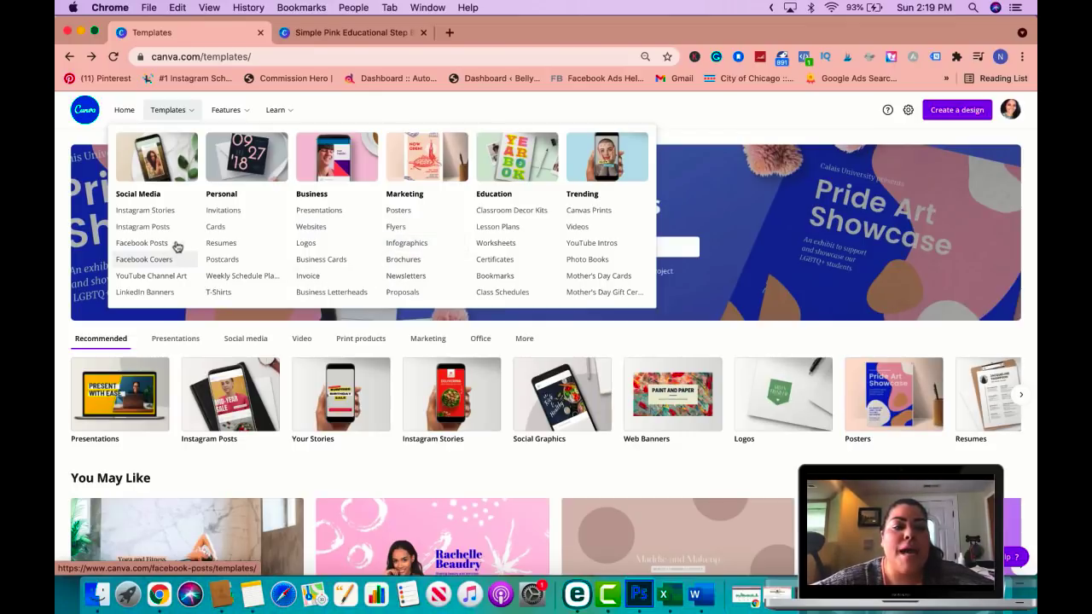
- Open the Instagram Stories template collection and look through the available story designs
{"action": "left_click", "coordinate": [141, 216]}
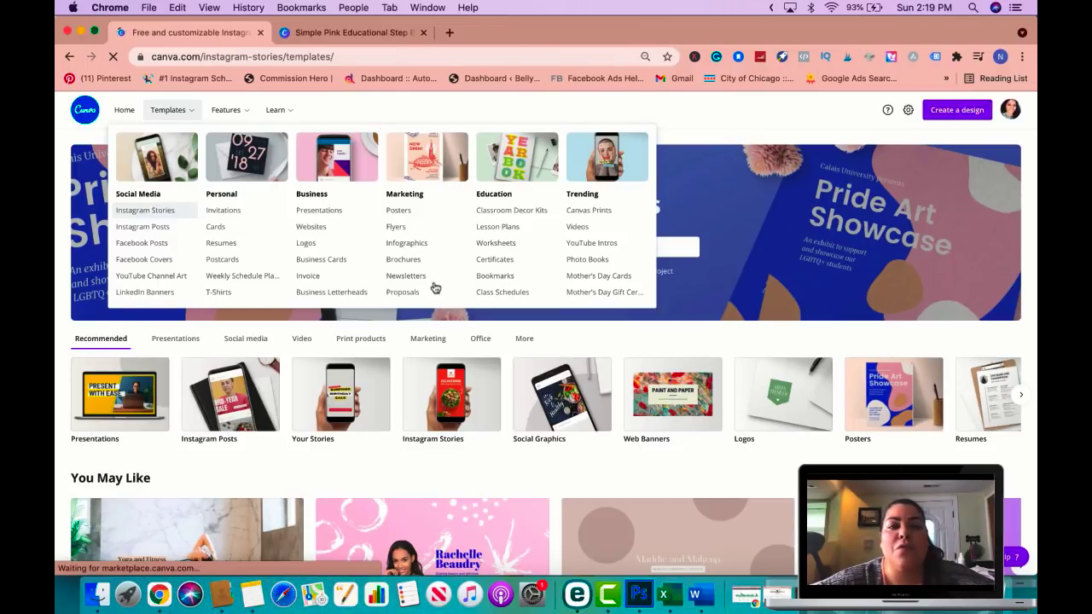
{"action": "scroll", "coordinate": [507, 361], "scroll_direction": "down", "scroll_amount": 3}
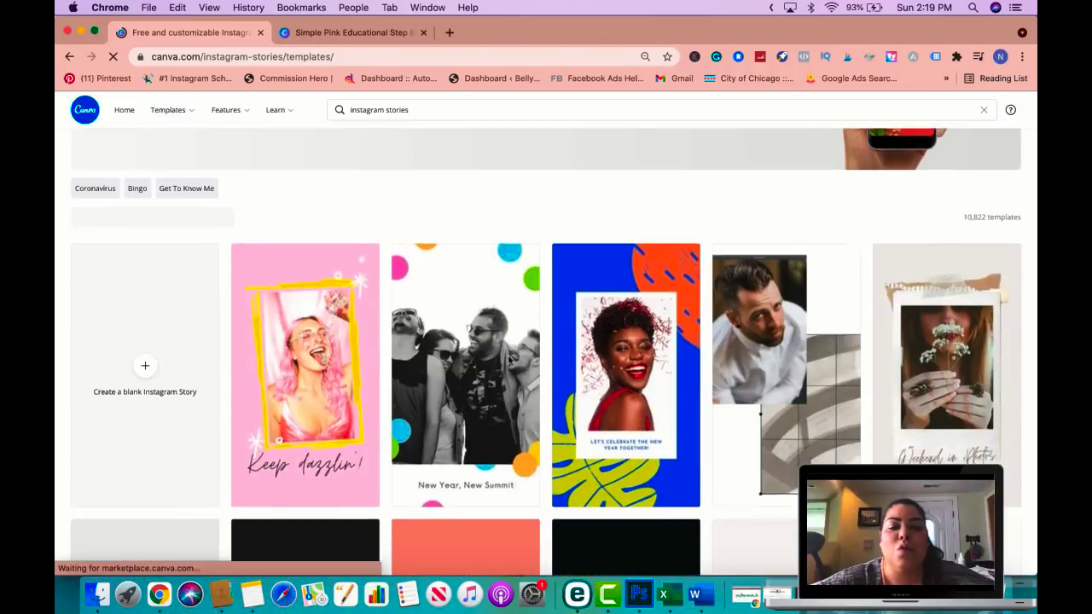
{"action": "scroll", "coordinate": [509, 359], "scroll_direction": "down", "scroll_amount": 5}
{"action": "scroll", "coordinate": [509, 359], "scroll_direction": "up", "scroll_amount": 4}
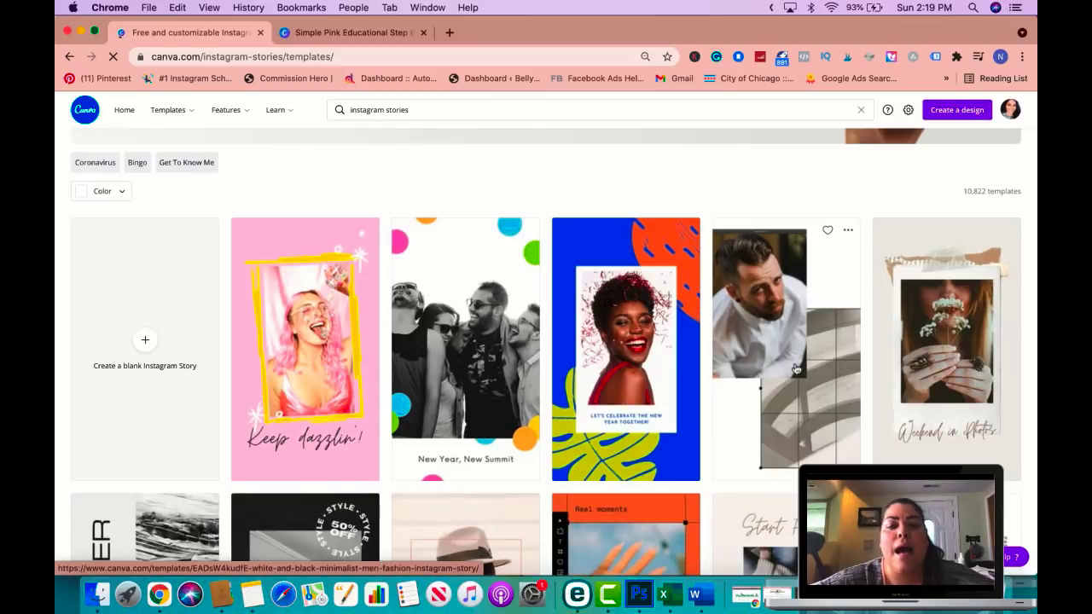
{"action": "scroll", "coordinate": [795, 369], "scroll_direction": "down", "scroll_amount": 7}
{"action": "scroll", "coordinate": [776, 290], "scroll_direction": "down", "scroll_amount": 4}
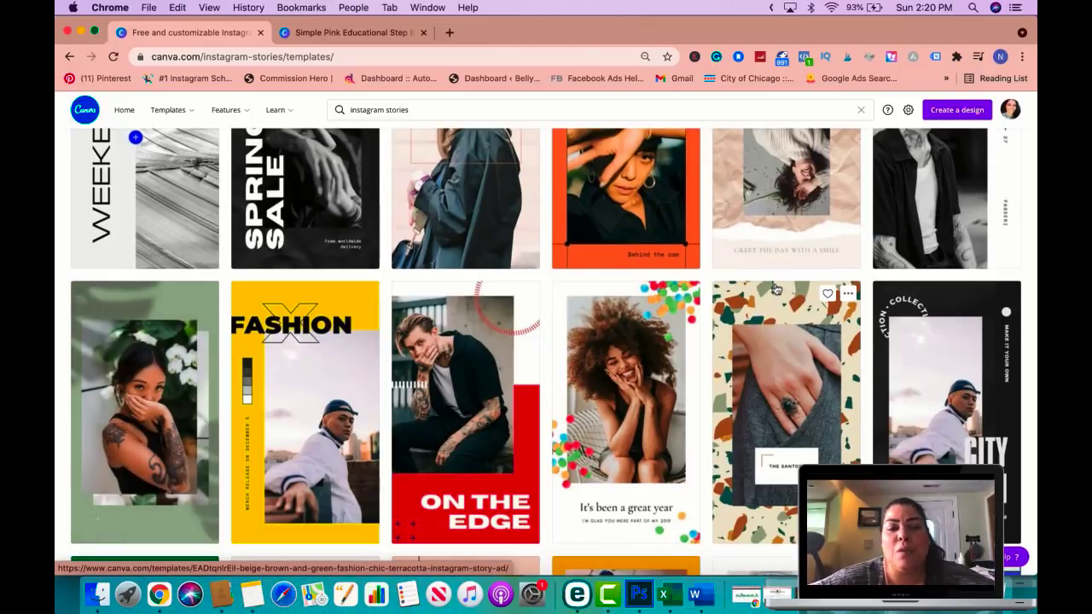
{"action": "scroll", "coordinate": [776, 333], "scroll_direction": "down", "scroll_amount": 4}
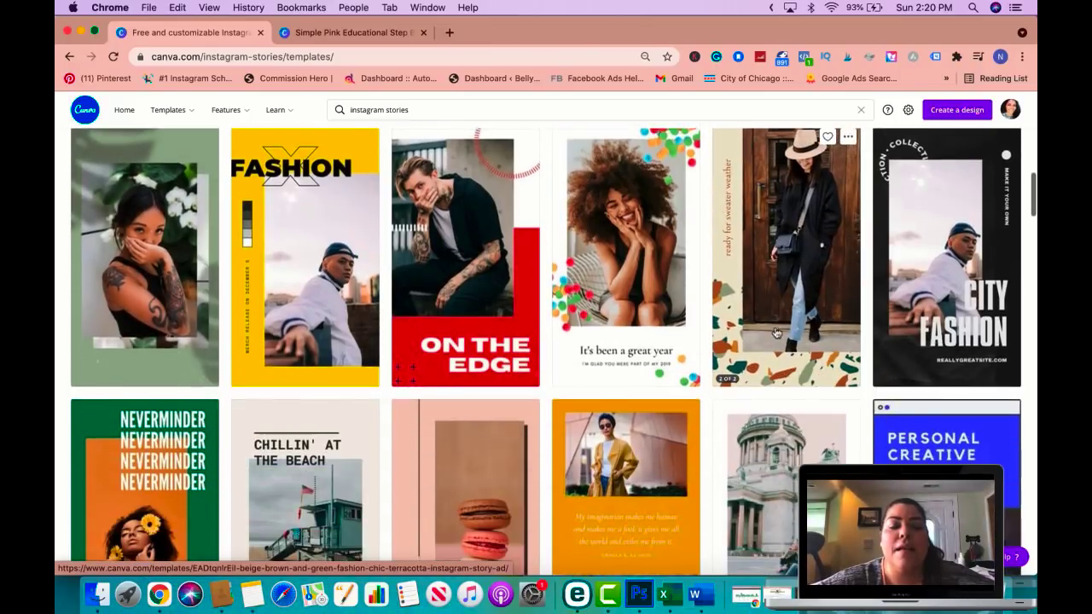
{"action": "scroll", "coordinate": [660, 345], "scroll_direction": "down", "scroll_amount": 5}
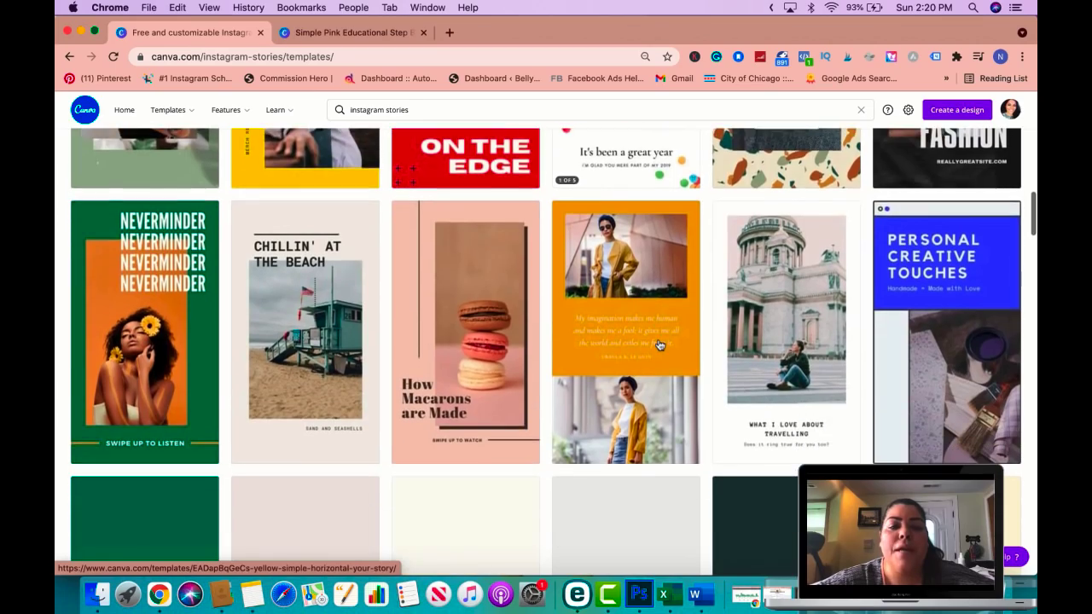
{"action": "scroll", "coordinate": [659, 344], "scroll_direction": "down", "scroll_amount": 2}
{"action": "scroll", "coordinate": [659, 401], "scroll_direction": "down", "scroll_amount": 4}
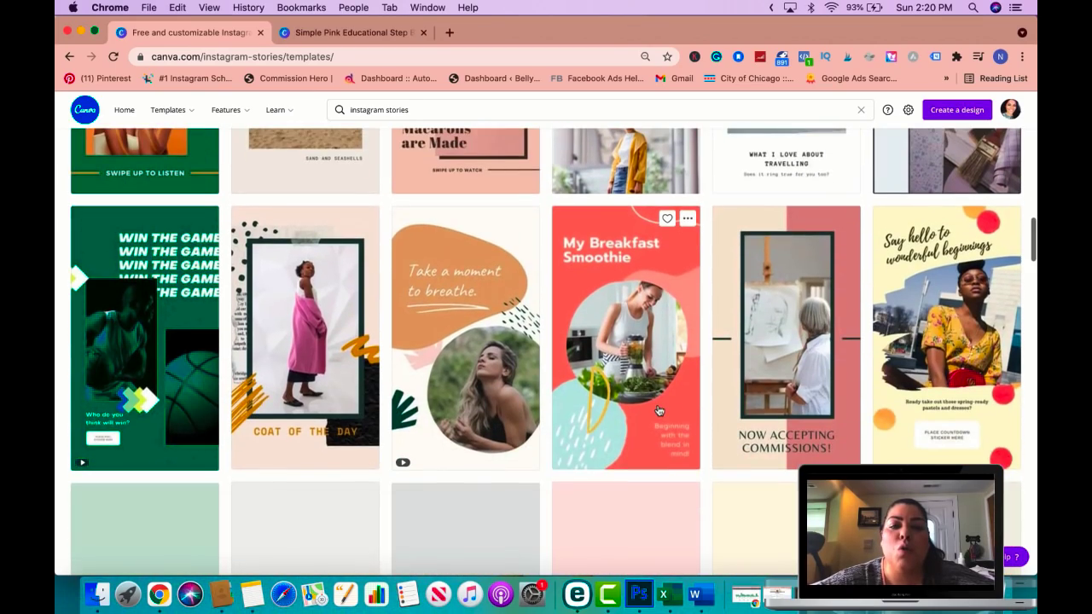
{"action": "scroll", "coordinate": [658, 411], "scroll_direction": "up", "scroll_amount": 15}
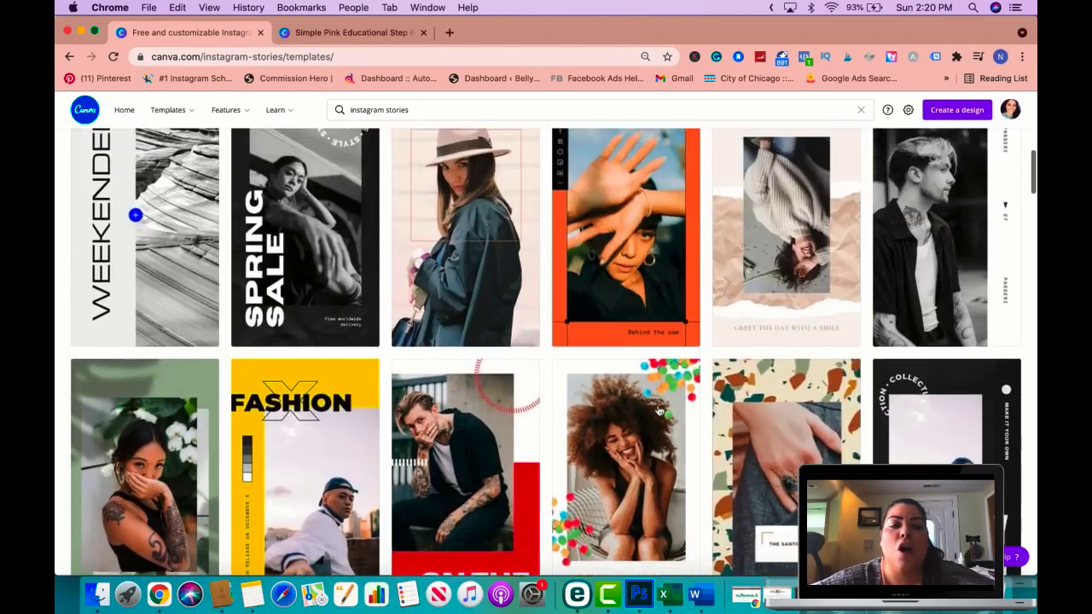
{"action": "scroll", "coordinate": [659, 411], "scroll_direction": "up", "scroll_amount": 8}
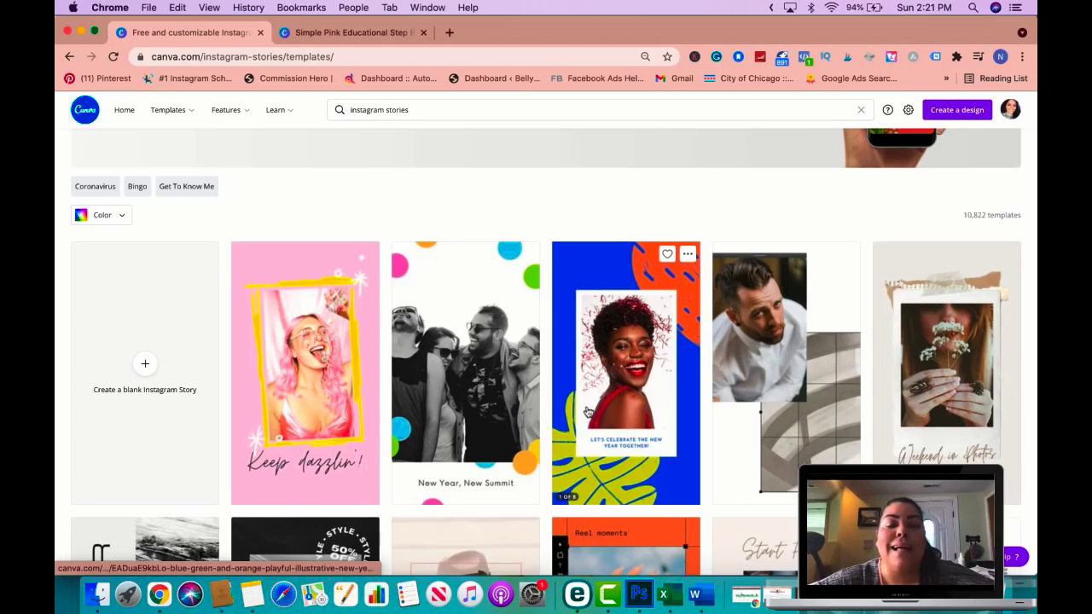
{"action": "scroll", "coordinate": [580, 386], "scroll_direction": "down", "scroll_amount": 10}
{"action": "scroll", "coordinate": [587, 412], "scroll_direction": "up", "scroll_amount": 15}
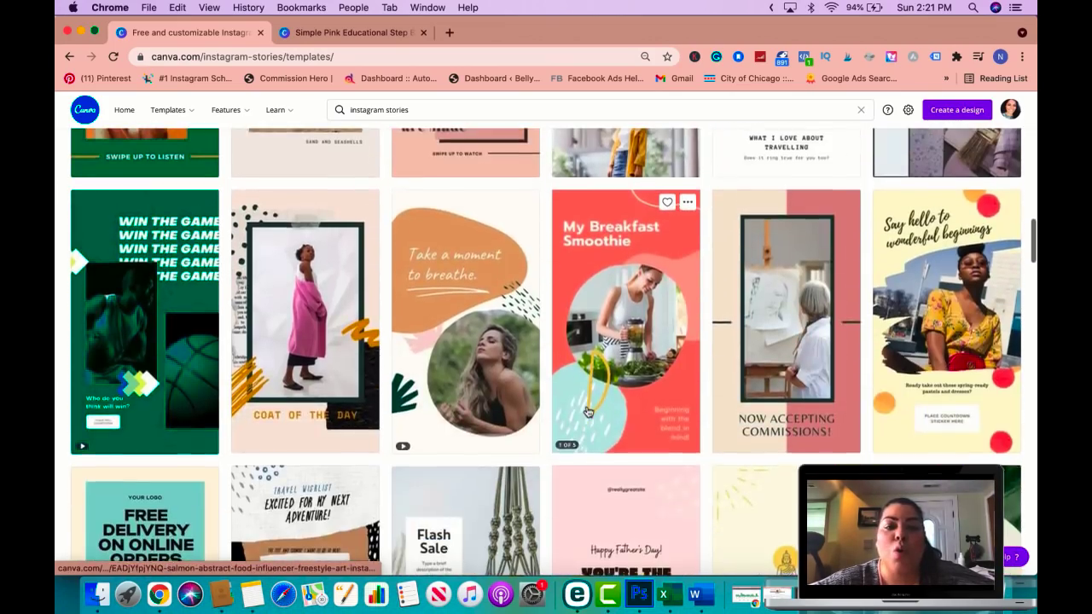
{"action": "scroll", "coordinate": [586, 411], "scroll_direction": "down", "scroll_amount": 3}
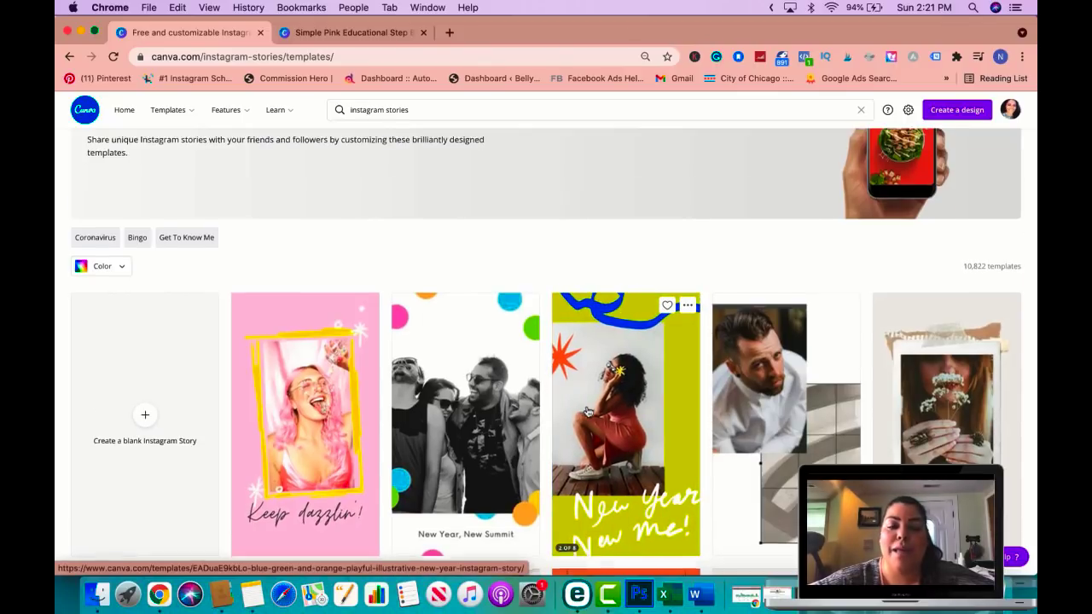
{"action": "scroll", "coordinate": [587, 412], "scroll_direction": "down", "scroll_amount": 6}
{"action": "scroll", "coordinate": [587, 412], "scroll_direction": "up", "scroll_amount": 8}
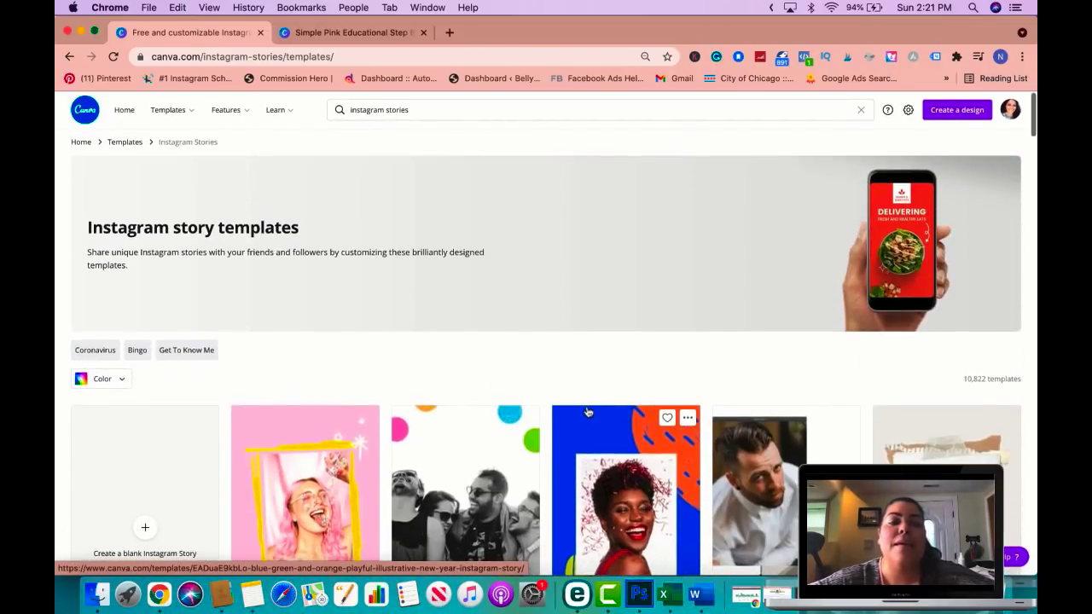
{"action": "scroll", "coordinate": [587, 412], "scroll_direction": "down", "scroll_amount": 6}
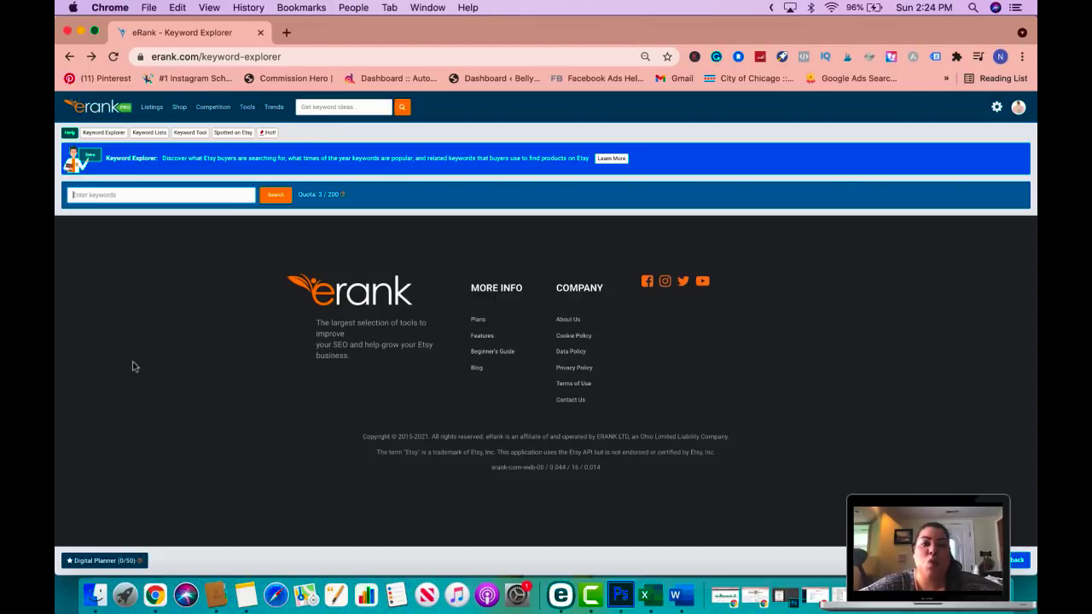
- In eRank, look up the keyword "instagram story templates" with the Keyword Explorer
{"action": "mouse_move", "coordinate": [247, 111]}
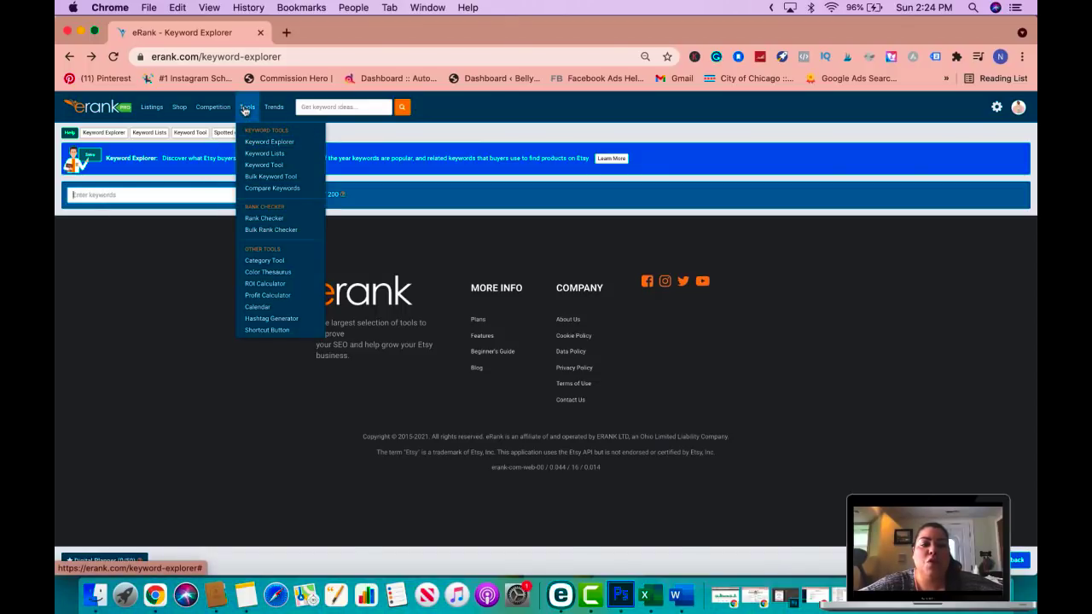
{"action": "left_click", "coordinate": [258, 142]}
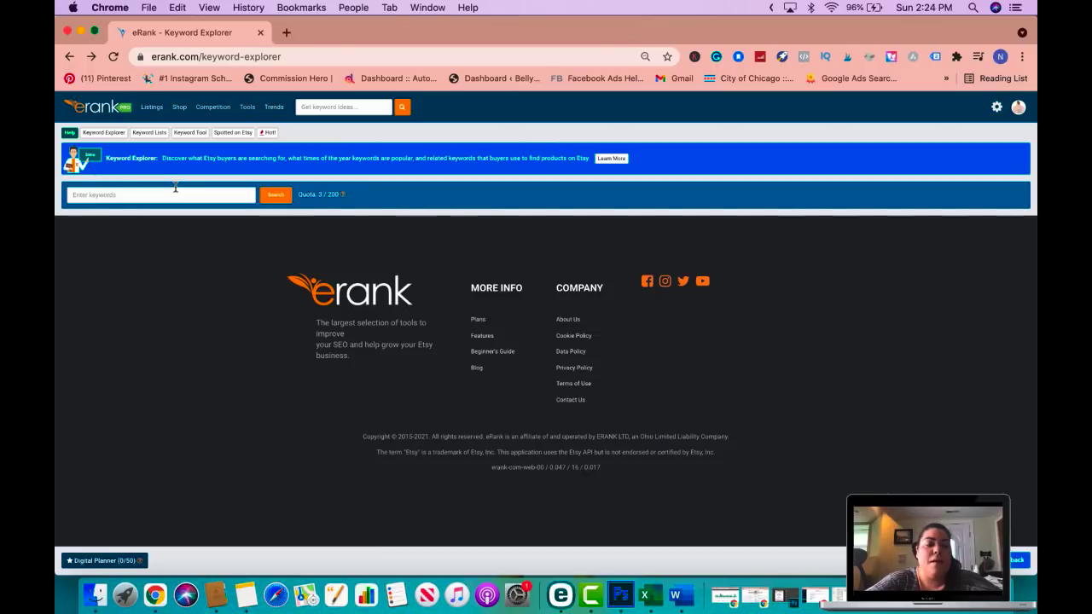
{"action": "left_click", "coordinate": [163, 194]}
{"action": "type", "text": "instagr"}
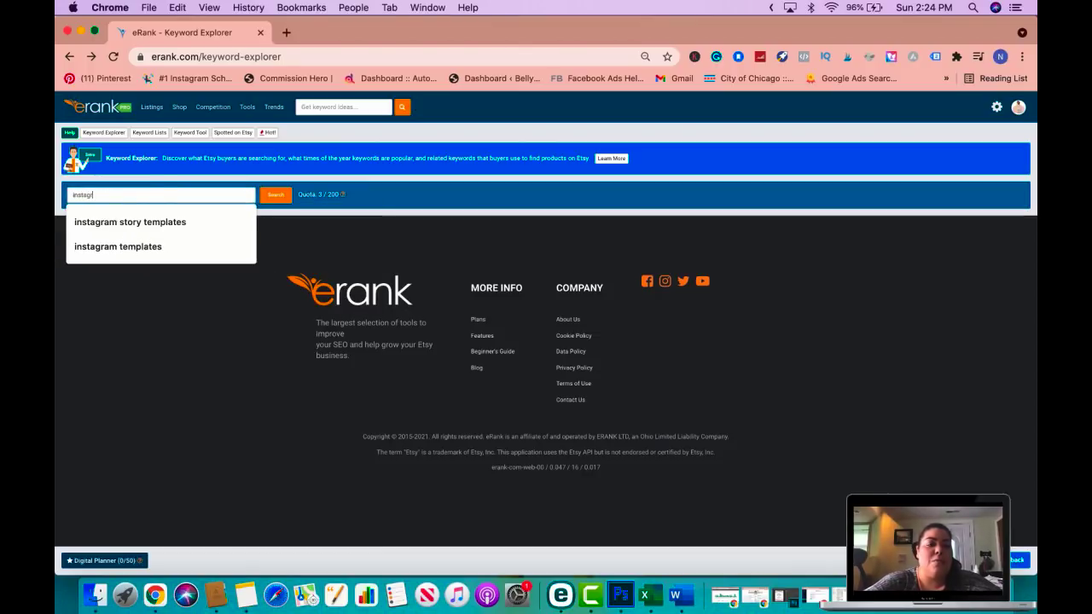
{"action": "left_click", "coordinate": [186, 222]}
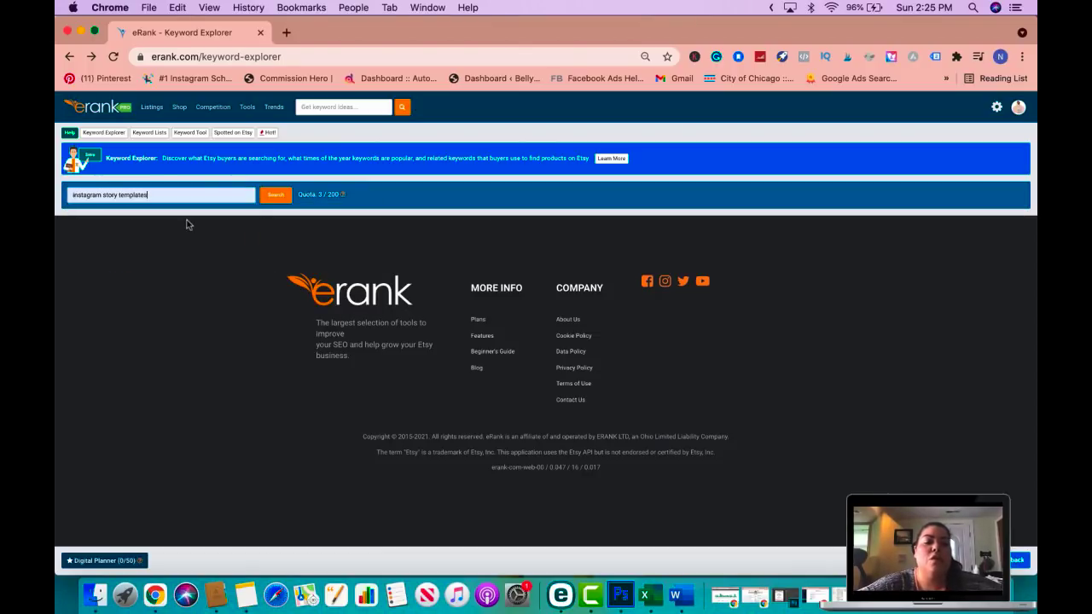
{"action": "left_click", "coordinate": [284, 197]}
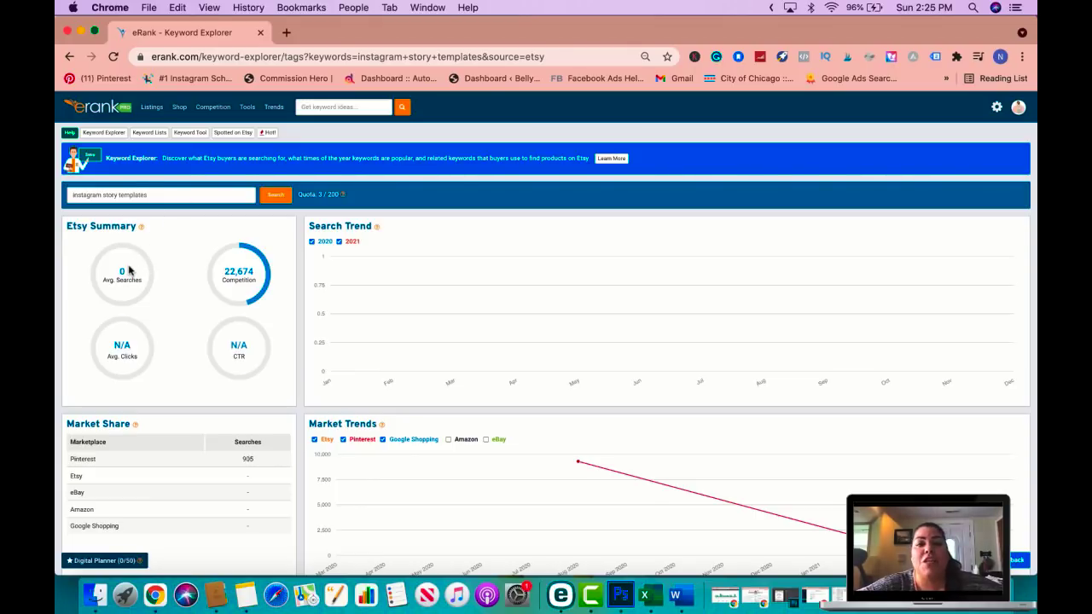
- Examine the market share and related searches, highlighting the Etsy competition figure for "instagram template"
{"action": "scroll", "coordinate": [185, 305], "scroll_direction": "down", "scroll_amount": 5}
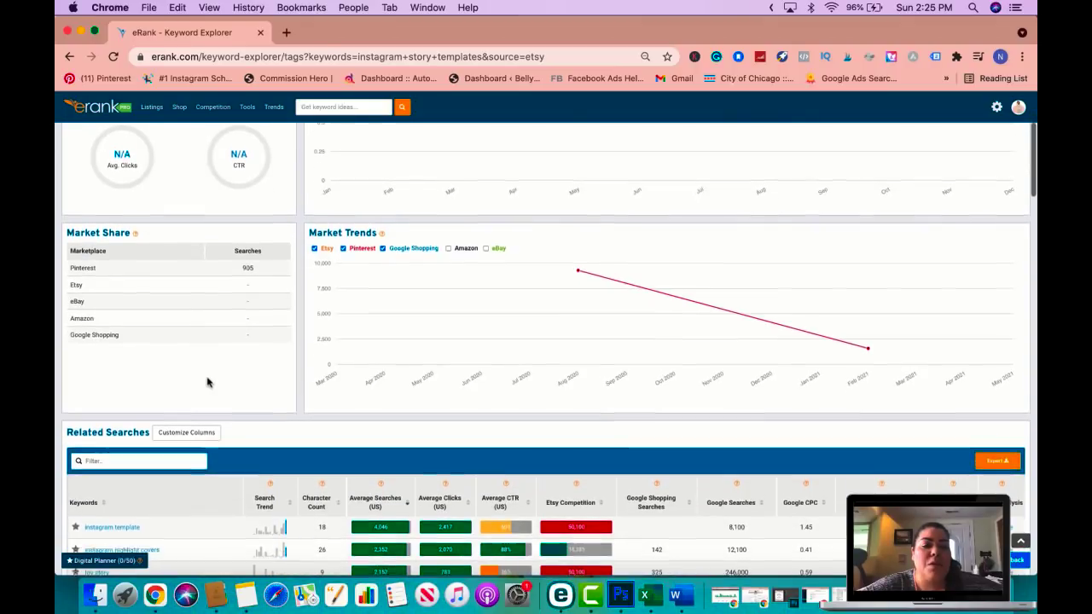
{"action": "scroll", "coordinate": [208, 382], "scroll_direction": "down", "scroll_amount": 3}
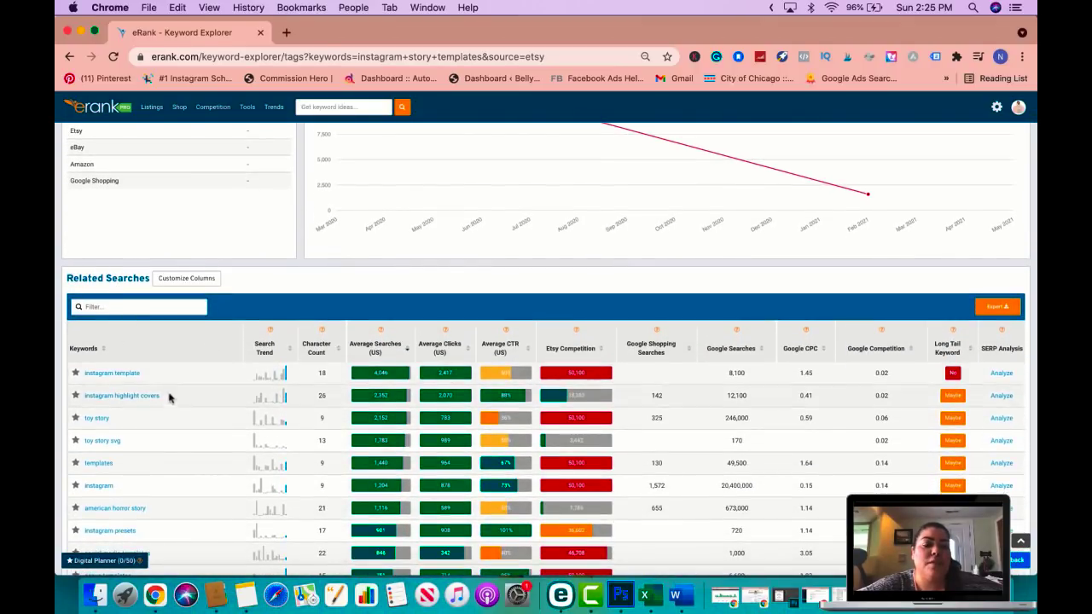
{"action": "scroll", "coordinate": [153, 384], "scroll_direction": "down", "scroll_amount": 2}
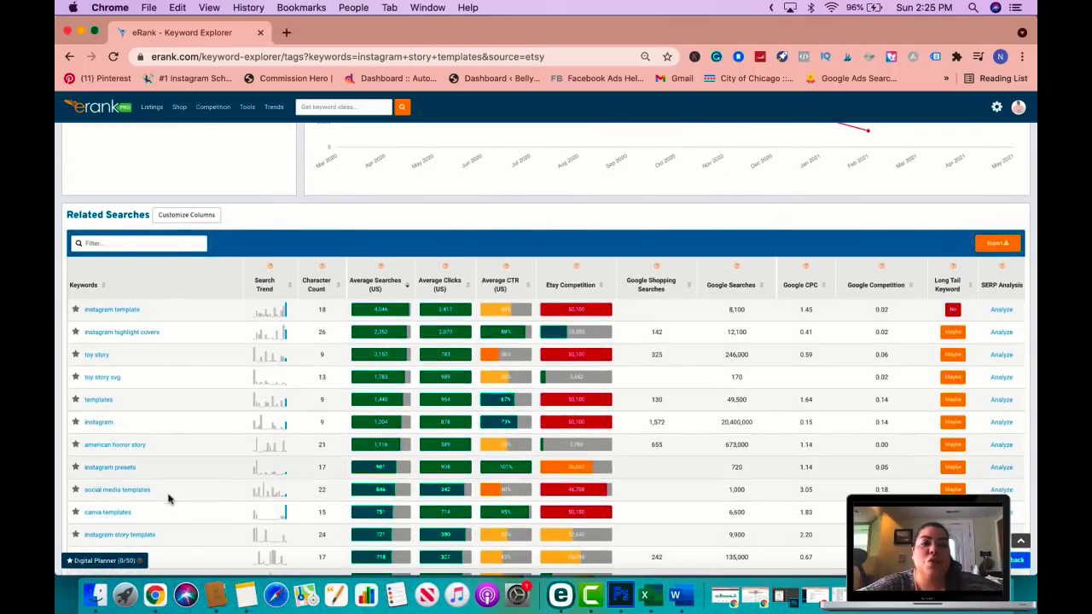
{"action": "scroll", "coordinate": [209, 432], "scroll_direction": "down", "scroll_amount": 3}
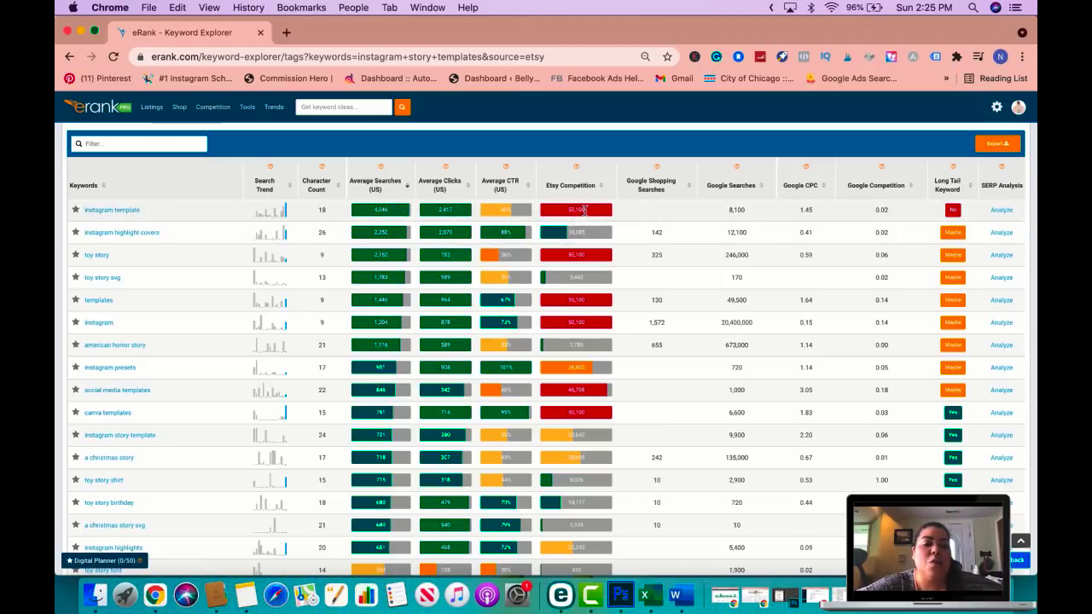
{"action": "left_click_drag", "start_coordinate": [595, 209], "coordinate": [558, 206]}
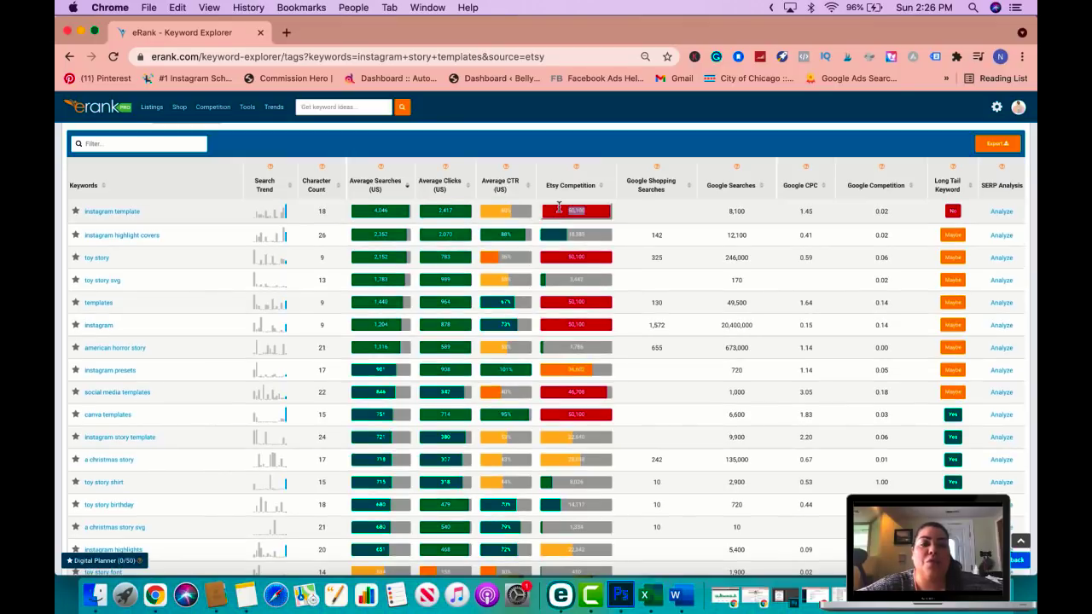
{"action": "scroll", "coordinate": [405, 221], "scroll_direction": "down", "scroll_amount": 1}
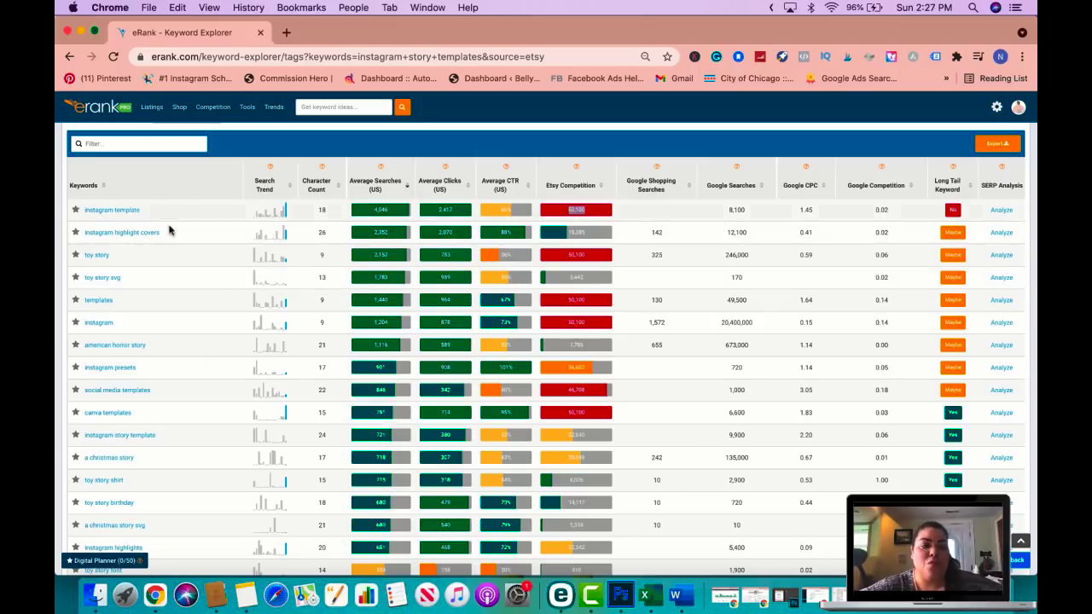
- Compare the related keyword "instagram highlight covers" with "instagram template", highlighting the latter's average searches
{"action": "left_click_drag", "start_coordinate": [171, 234], "coordinate": [84, 227]}
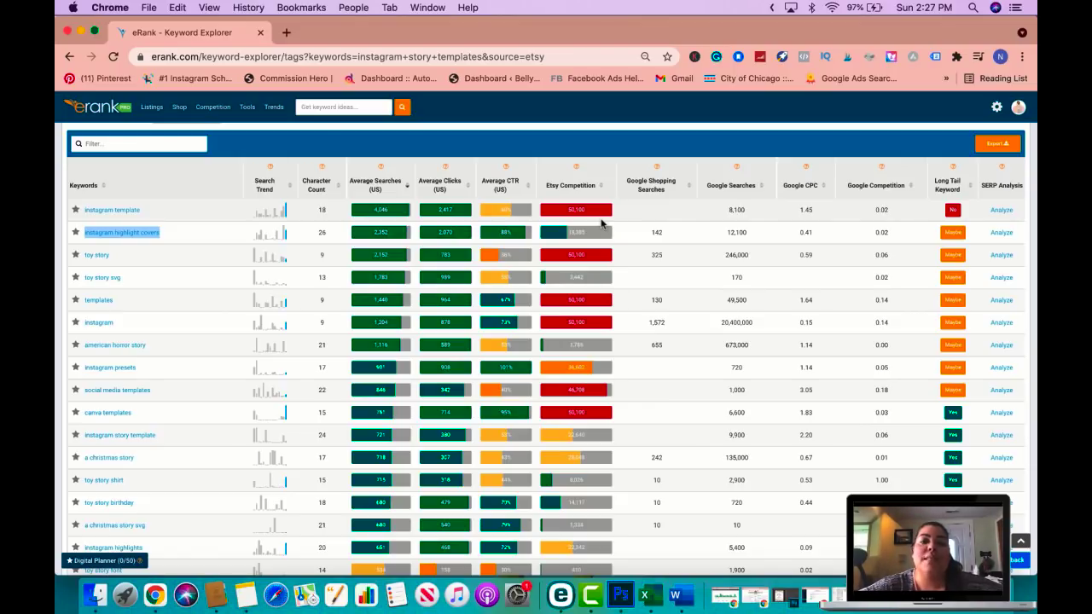
{"action": "left_click_drag", "start_coordinate": [372, 209], "coordinate": [399, 209]}
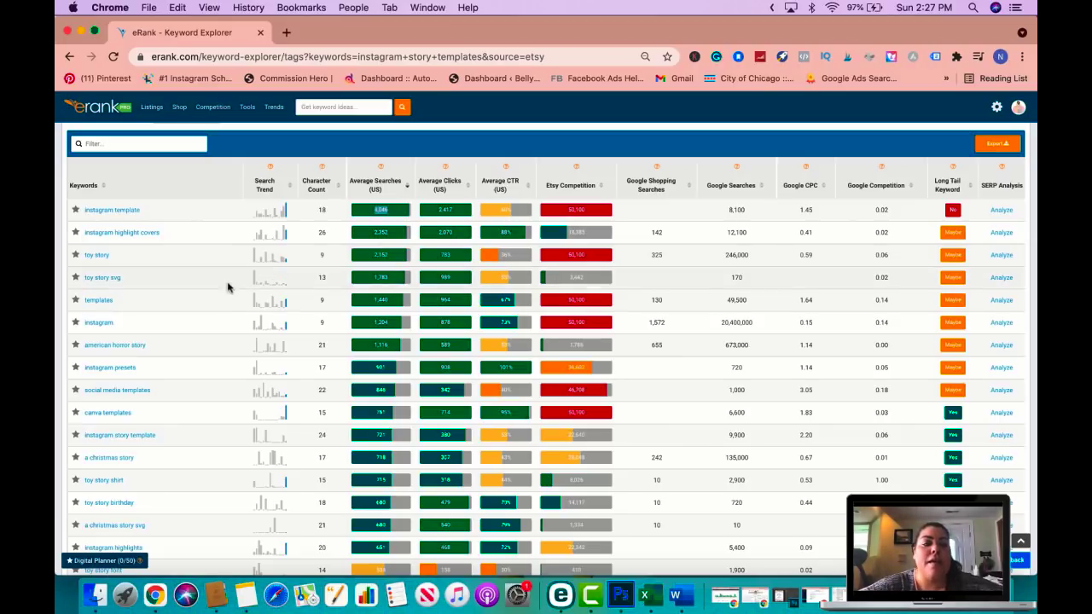
{"action": "left_click_drag", "start_coordinate": [158, 233], "coordinate": [81, 236]}
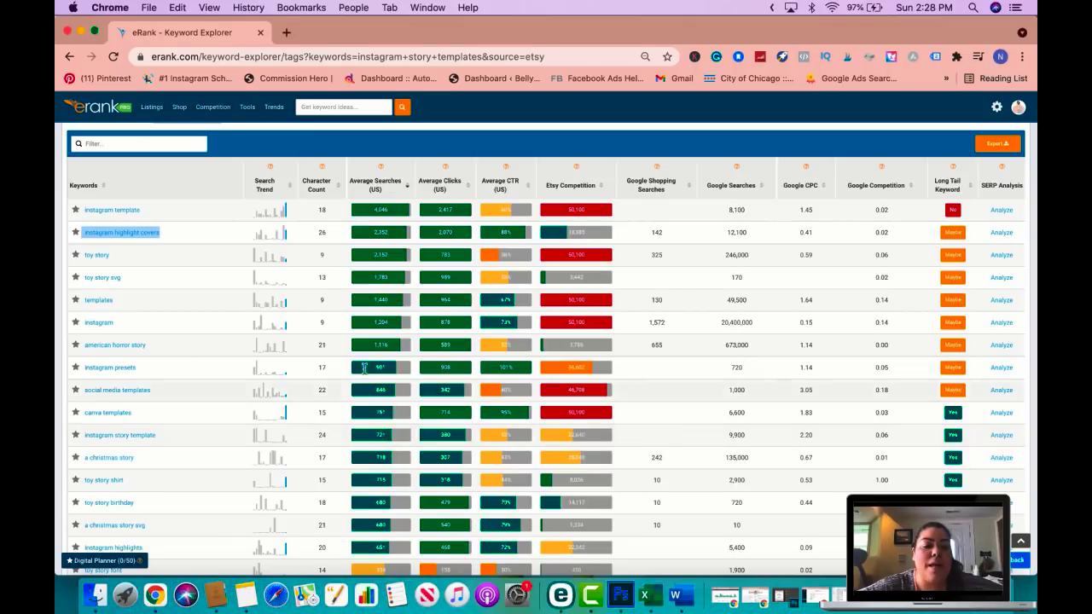
- Recheck the Etsy summary and highlight the Etsy competition figure for "instagram highlights" in the related searches
{"action": "scroll", "coordinate": [365, 380], "scroll_direction": "up", "scroll_amount": 15}
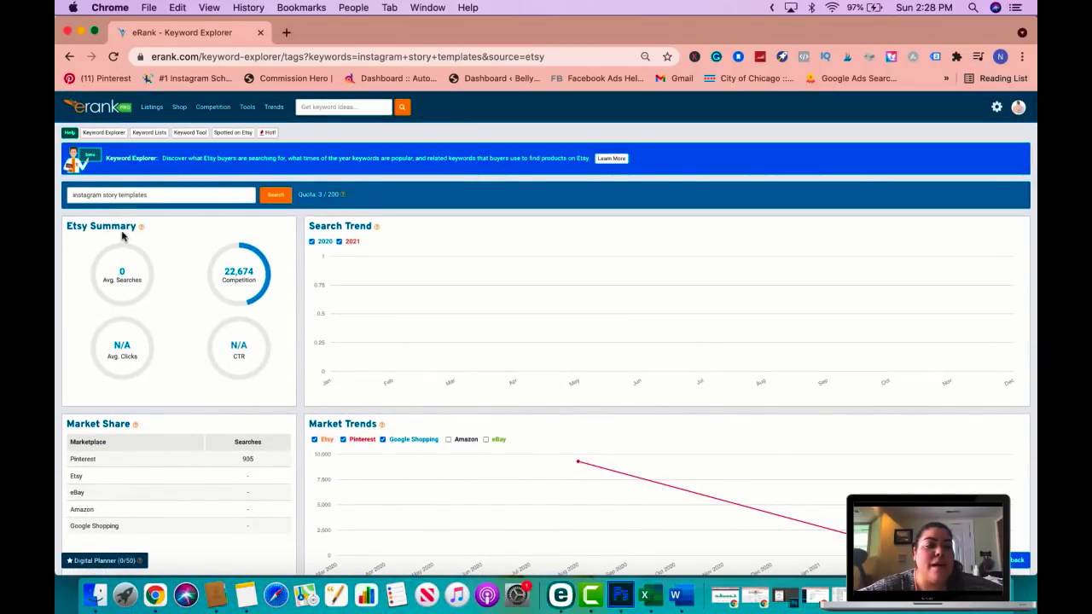
{"action": "scroll", "coordinate": [156, 273], "scroll_direction": "down", "scroll_amount": 15}
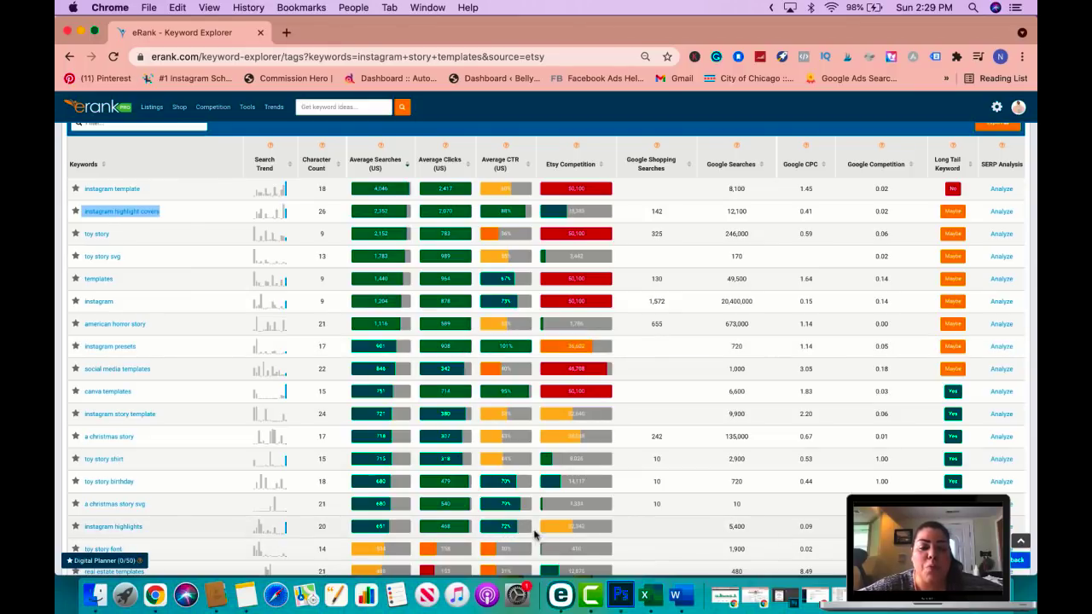
{"action": "left_click_drag", "start_coordinate": [584, 525], "coordinate": [560, 525]}
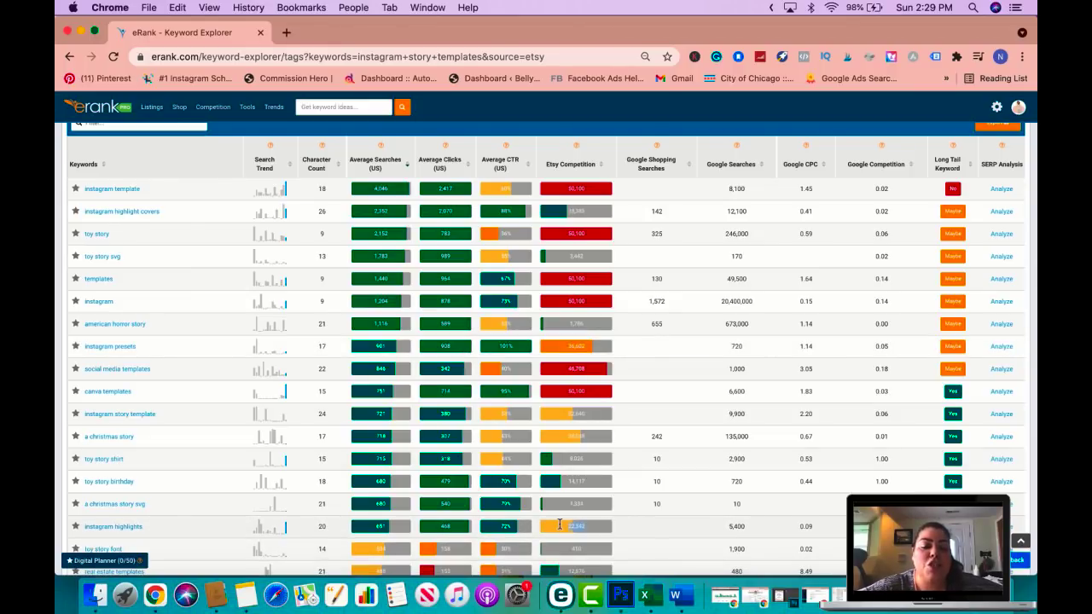